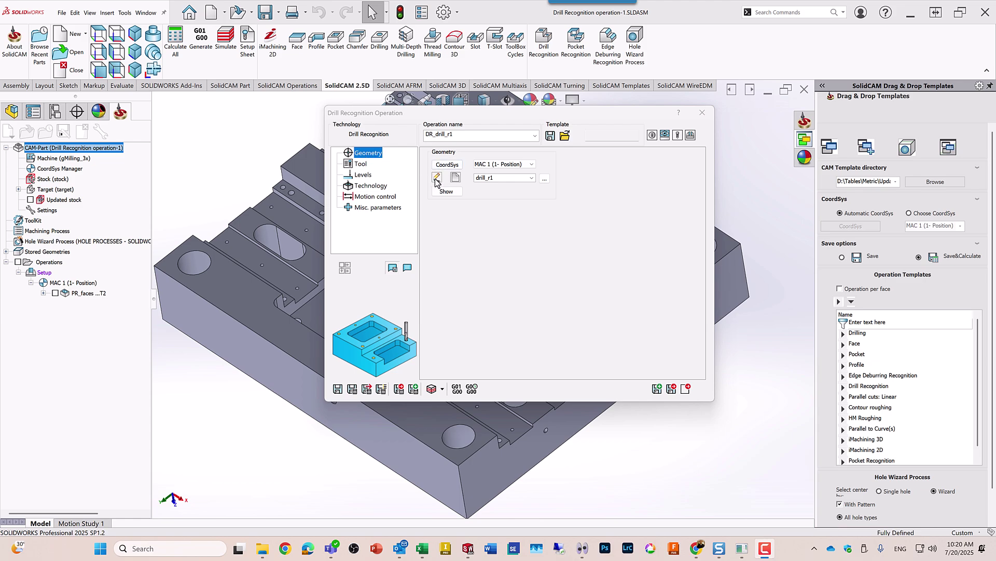
# Review the hole geometry selection of the drill recognition operation and leave it without changes.
pyautogui.click(436, 179)
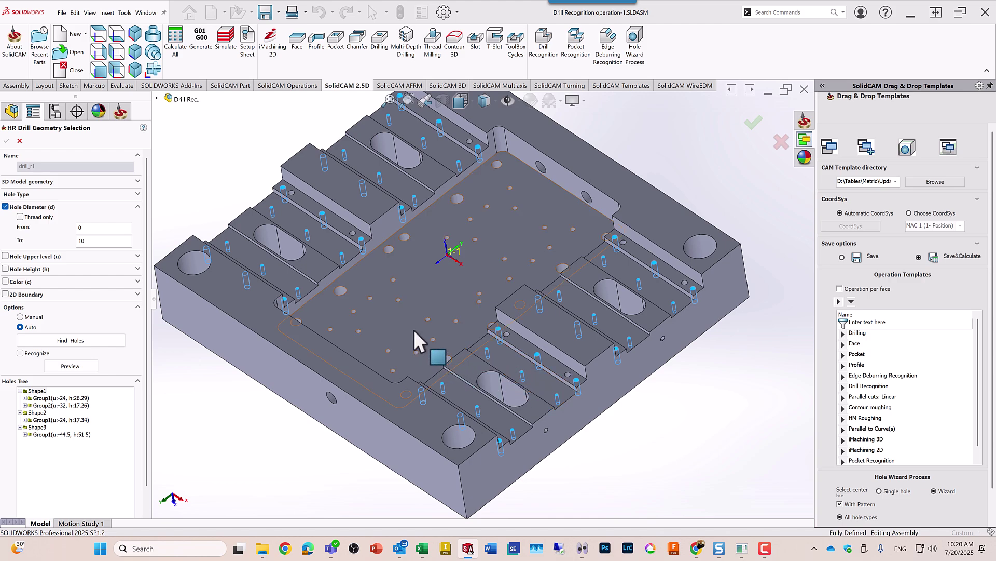
pyautogui.click(19, 141)
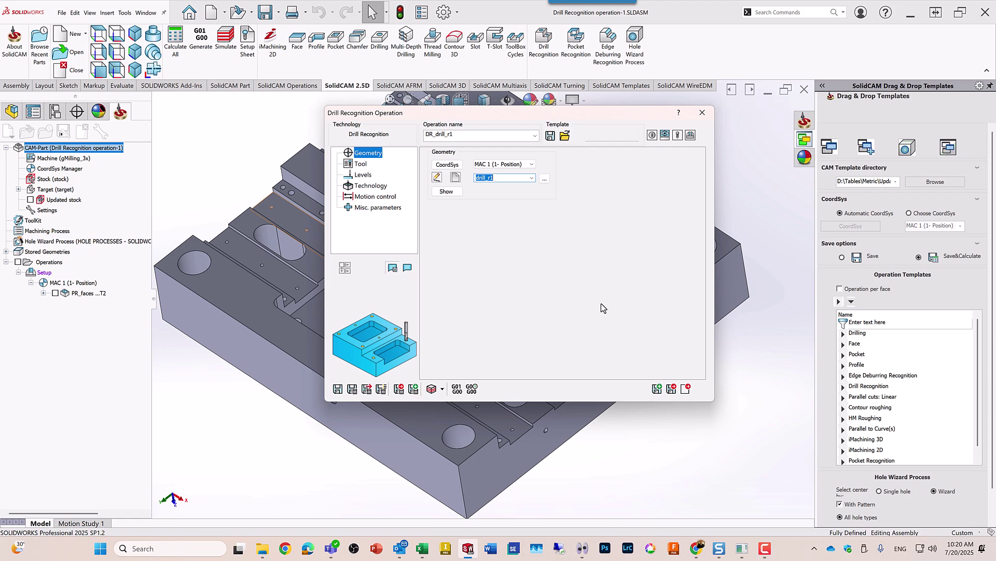
# Assign tool 1, the D10 spot drill, to the drill recognition operation using its cutting point.
pyautogui.click(362, 164)
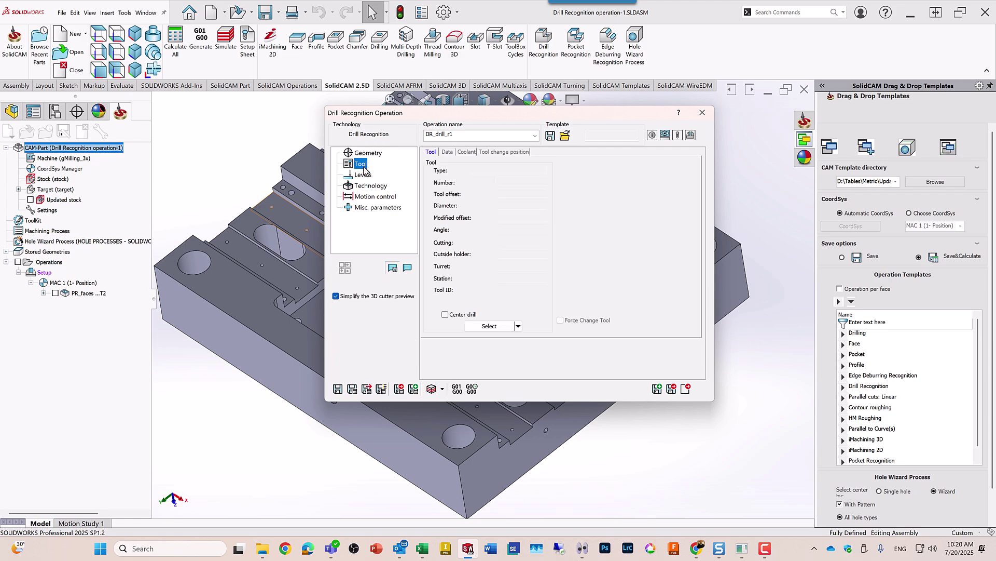
pyautogui.click(517, 327)
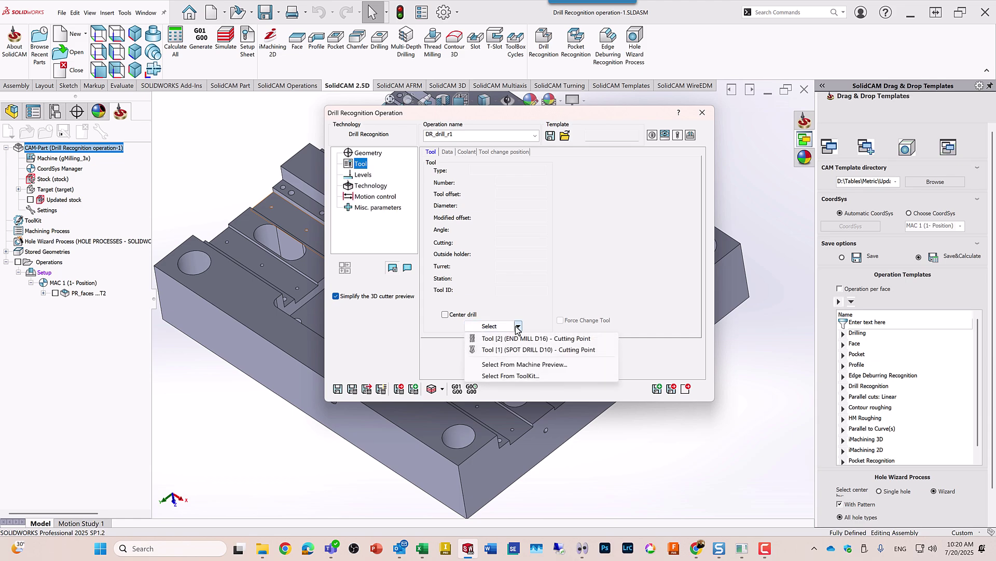
pyautogui.click(525, 350)
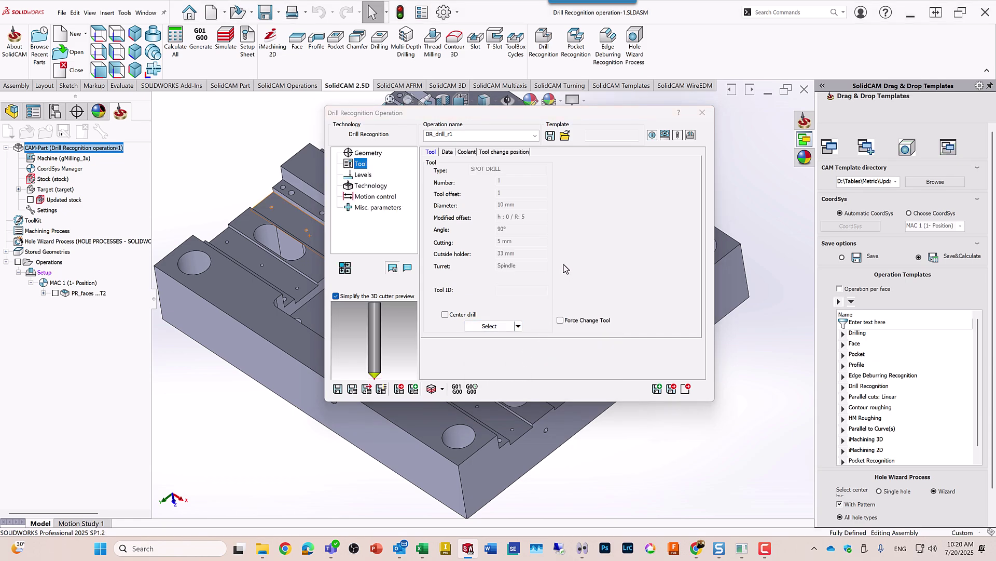
# Open depth editing from the operation's levels and widen the pane to show the full hole group descriptions.
pyautogui.click(363, 175)
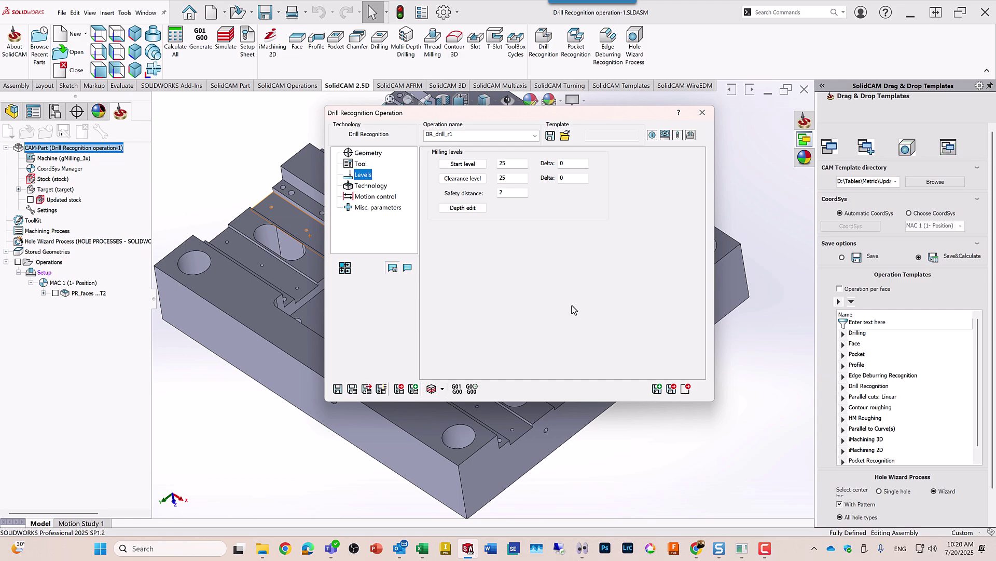
pyautogui.doubleClick(535, 112)
pyautogui.click(460, 208)
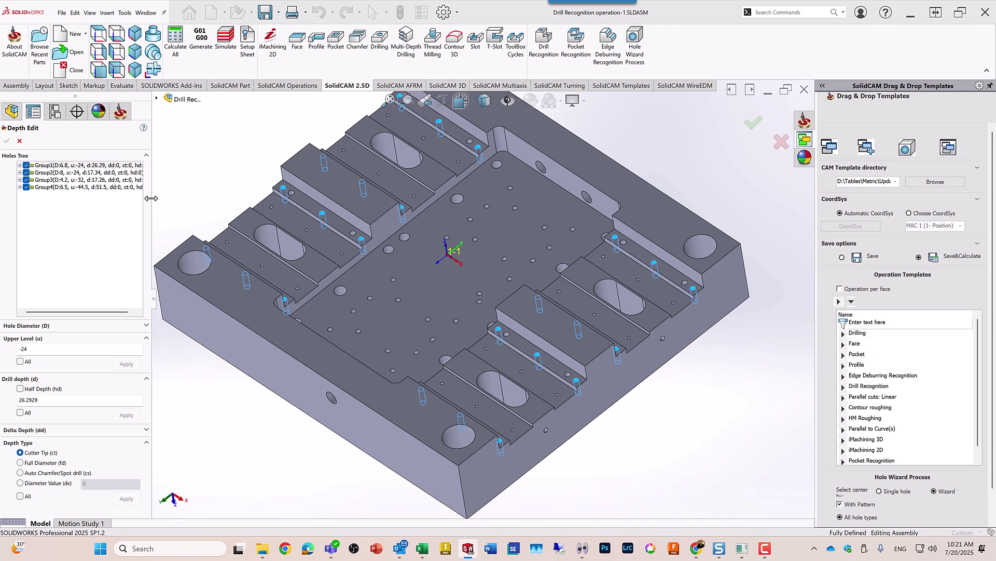
pyautogui.moveTo(150, 198)
pyautogui.mouseDown()
pyautogui.moveTo(182, 198)
pyautogui.moveTo(160, 200)
pyautogui.mouseUp()
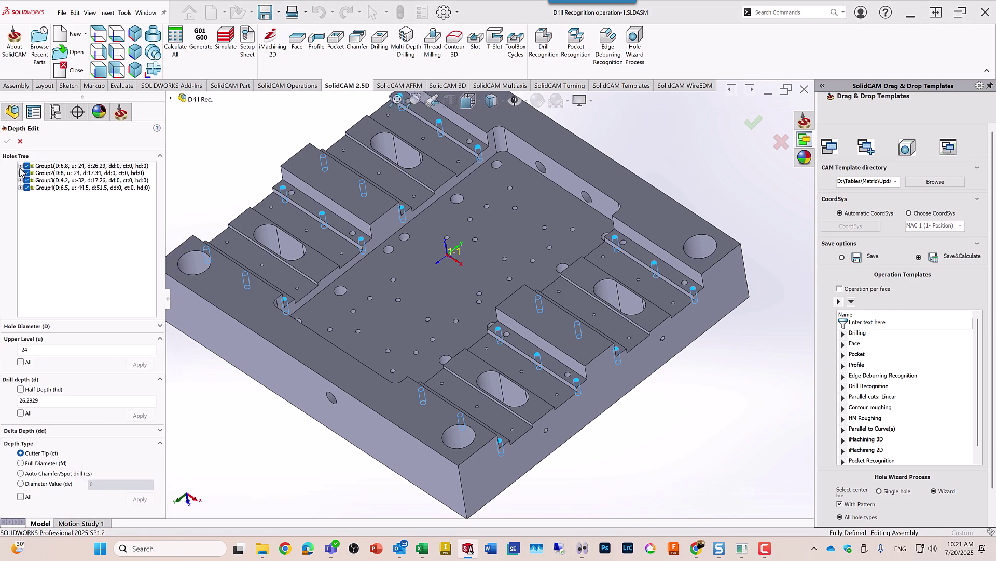
# Examine the individual holes of Group1 and locate the holes of Group2 and Group3 on the model.
pyautogui.click(20, 166)
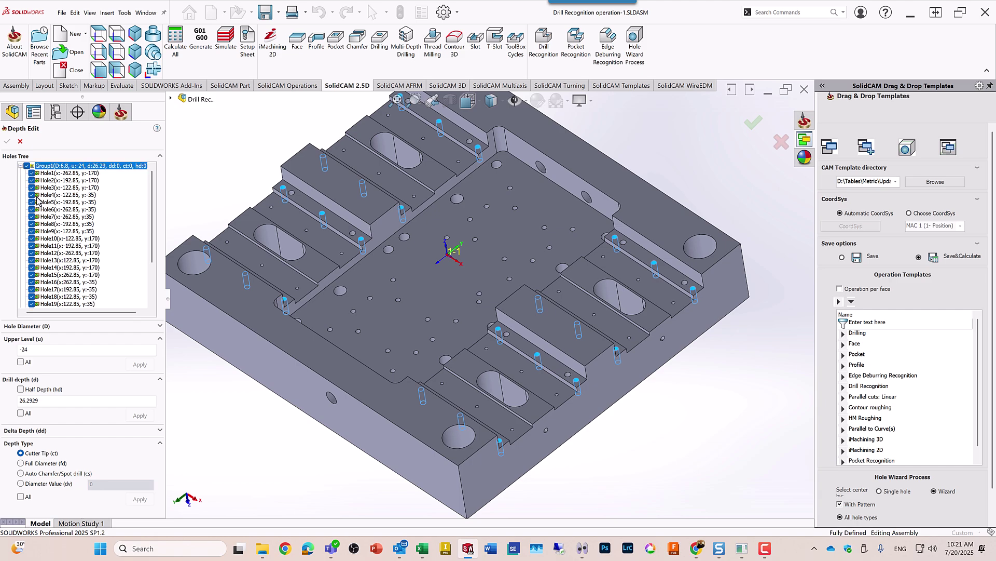
pyautogui.click(20, 166)
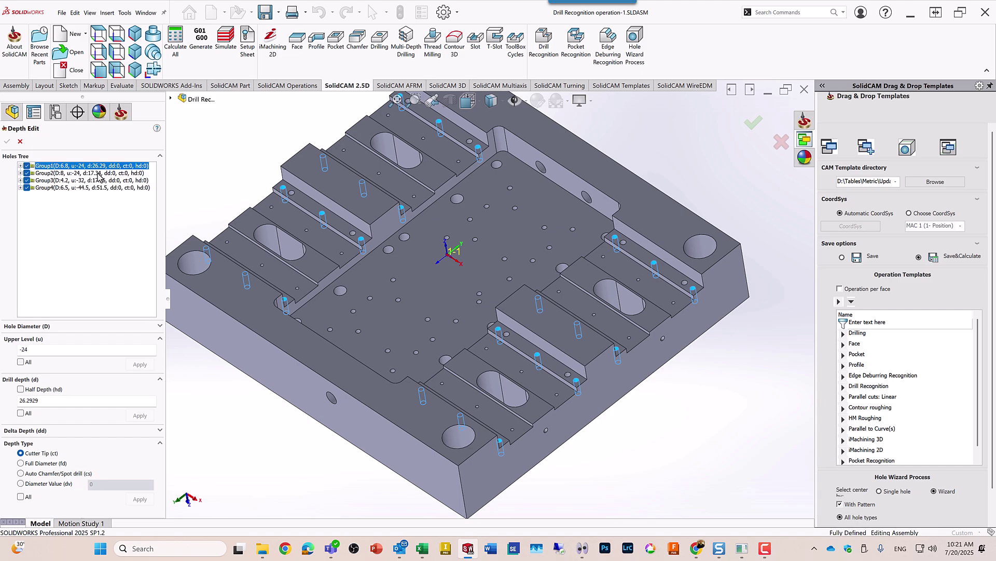
pyautogui.scroll(1, 438, 230)
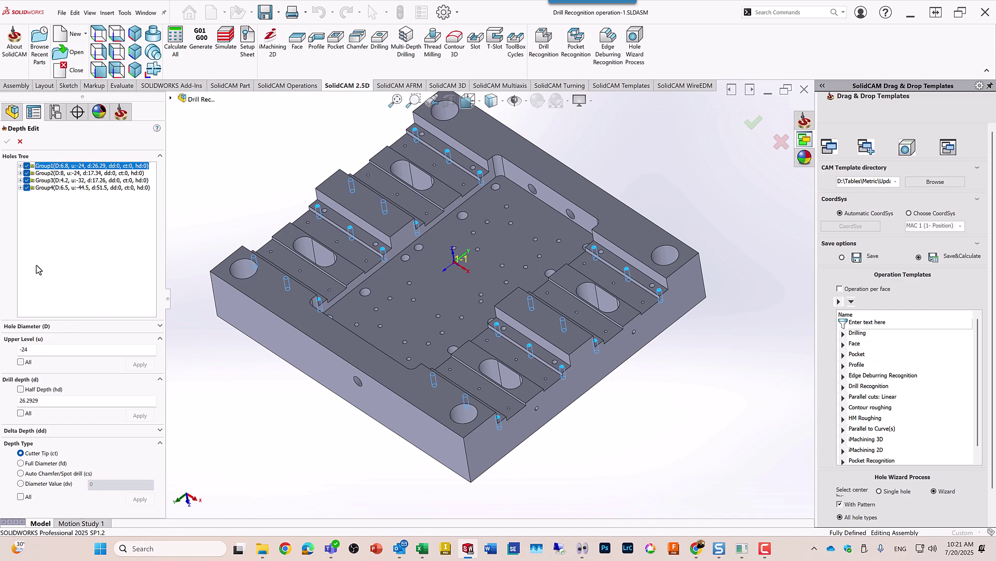
pyautogui.click(60, 174)
pyautogui.click(55, 181)
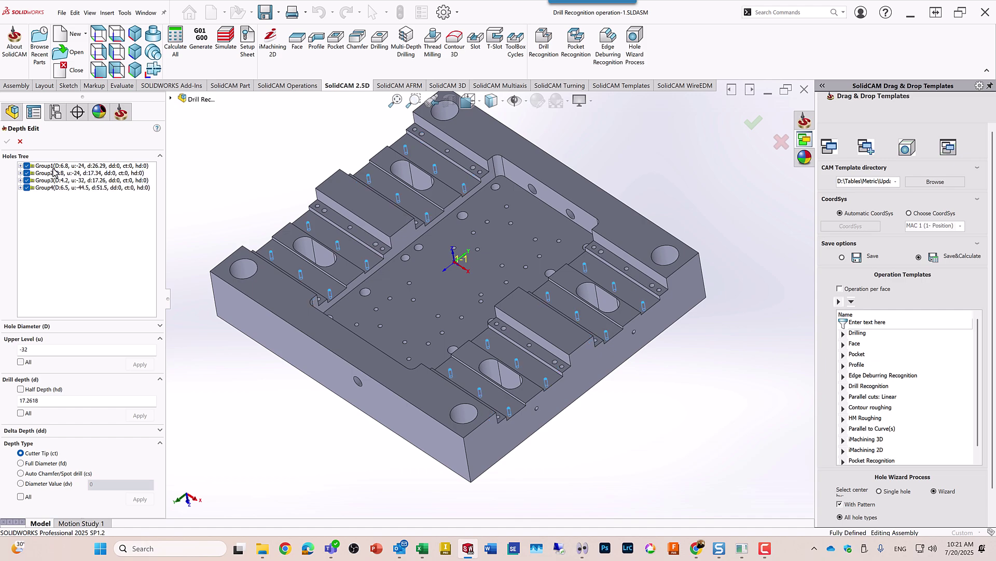
# Set the drill depth to 0 and apply it to all hole groups.
pyautogui.click(53, 166)
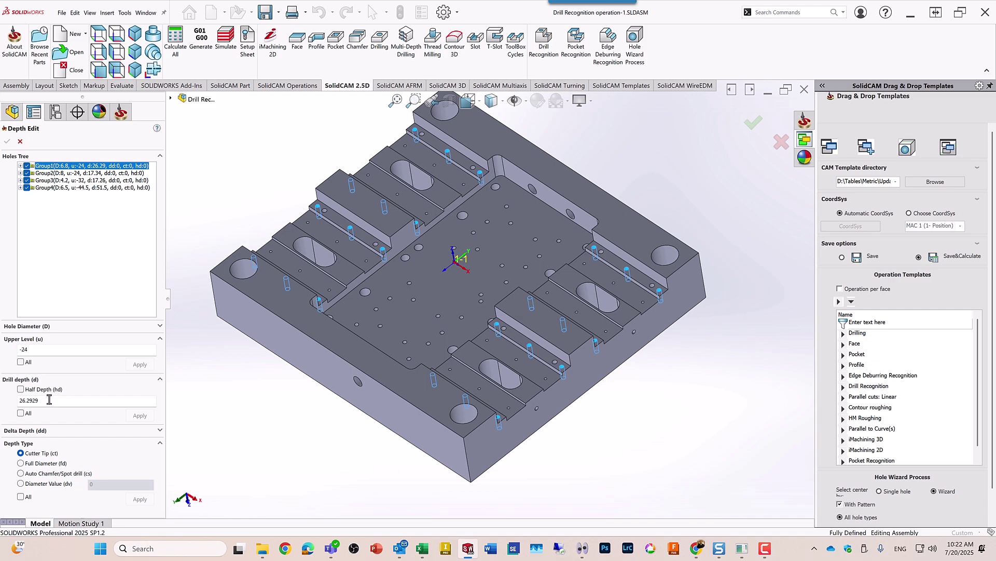
pyautogui.moveTo(49, 400); pyautogui.dragTo(21, 401)
pyautogui.write('0')
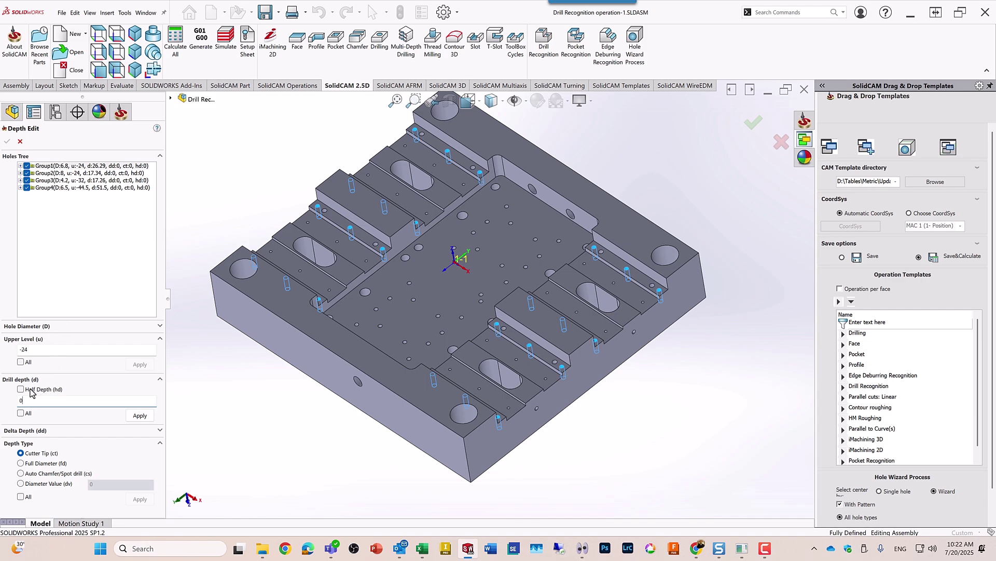
pyautogui.click(20, 414)
pyautogui.click(140, 415)
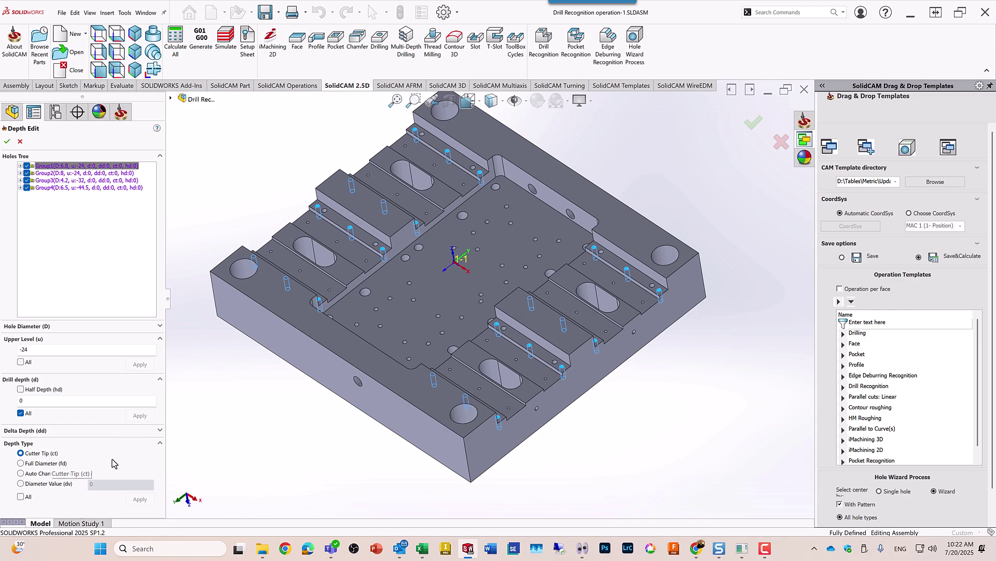
# Apply the Auto Chamfer/Spot drill depth type to all hole groups and accept the depth edits.
pyautogui.click(21, 474)
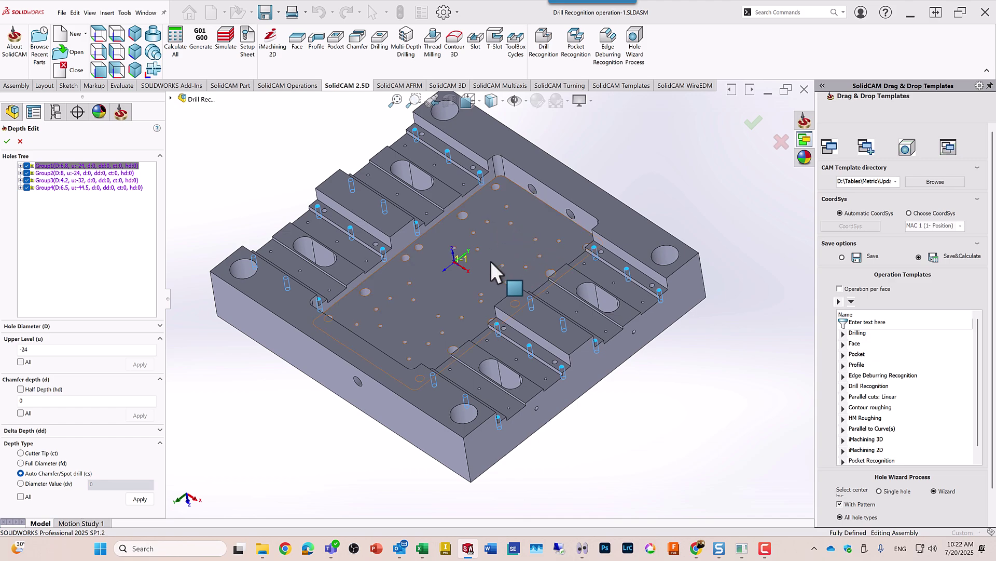
pyautogui.click(21, 497)
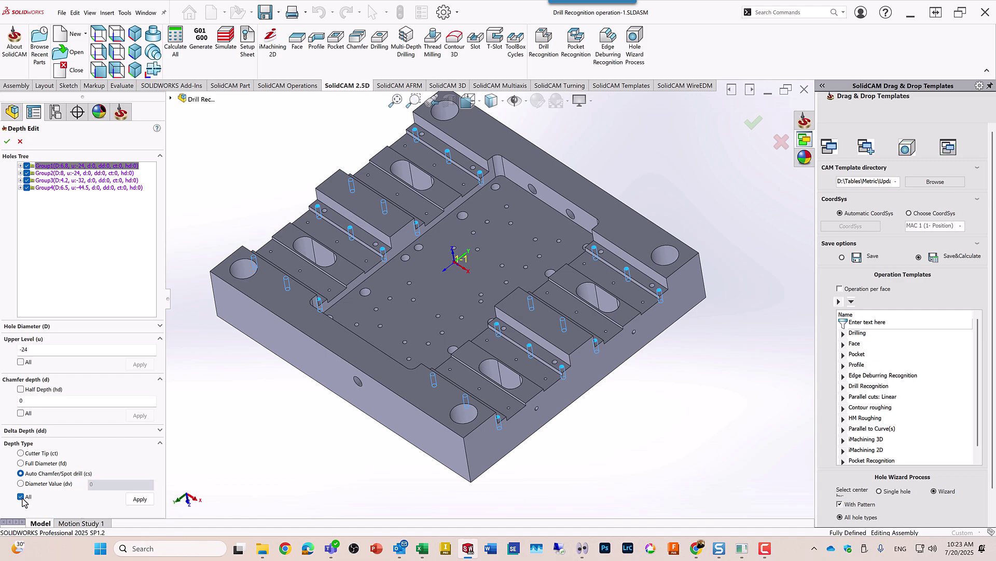
pyautogui.click(139, 499)
pyautogui.click(7, 141)
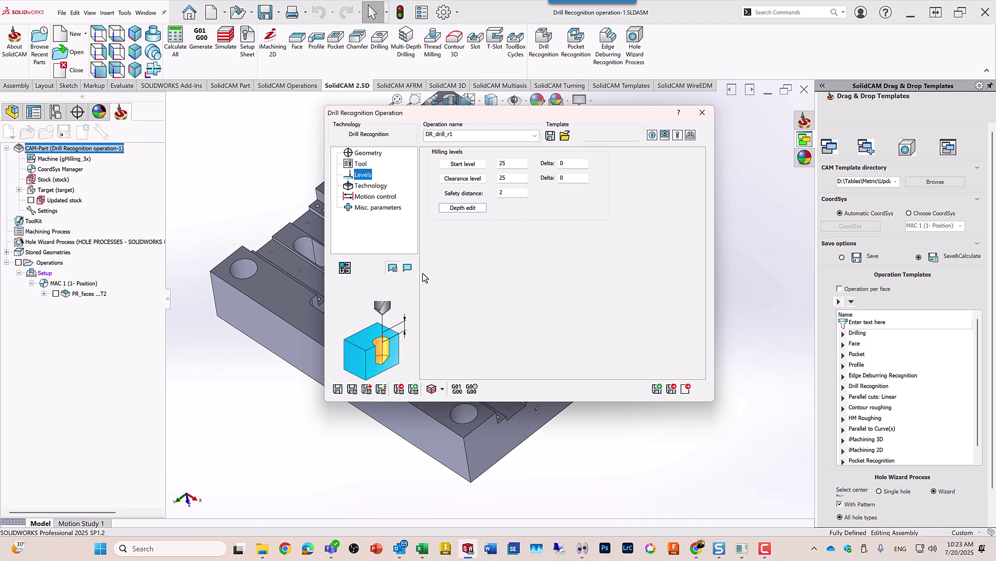
# Set advanced linear sorting to the row-by-row back-and-forth pattern starting at the lower-left hole, and save and calculate the operation.
pyautogui.click(371, 186)
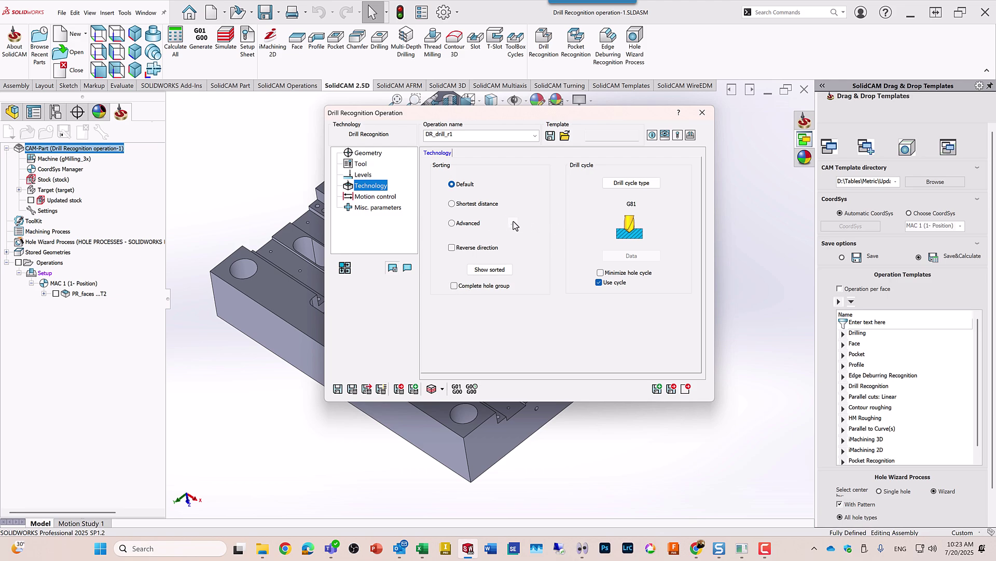
pyautogui.click(452, 223)
pyautogui.click(512, 224)
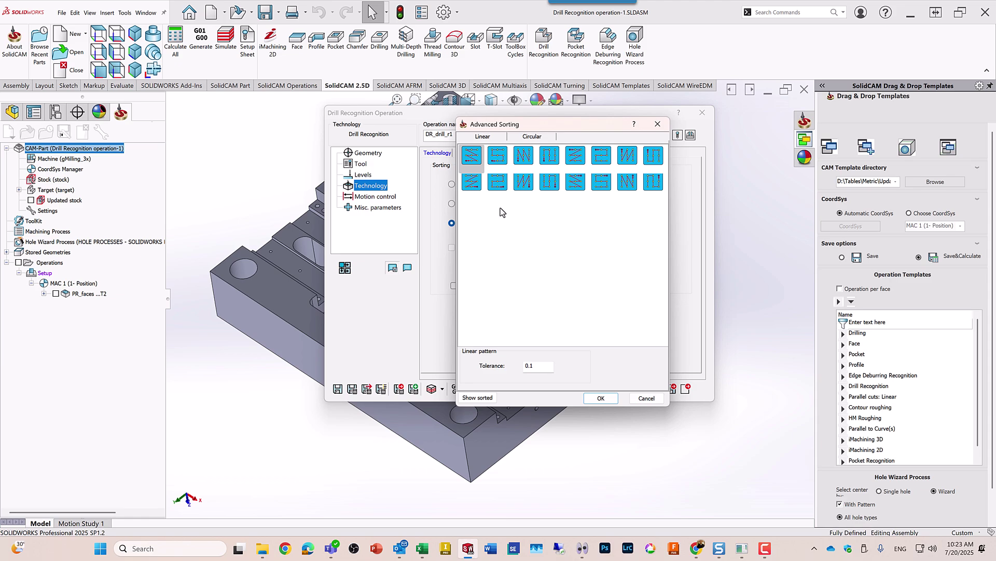
pyautogui.click(498, 159)
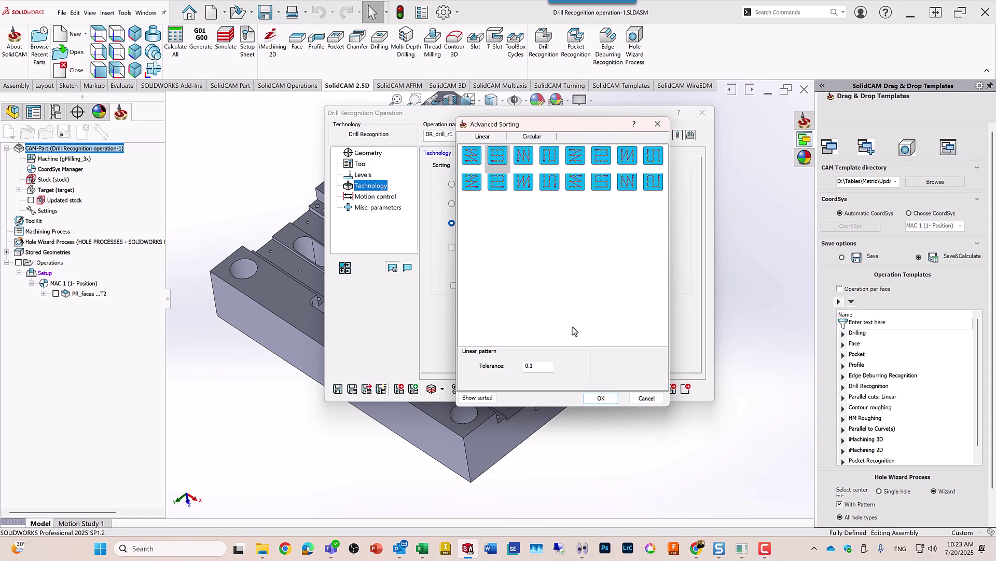
pyautogui.click(602, 392)
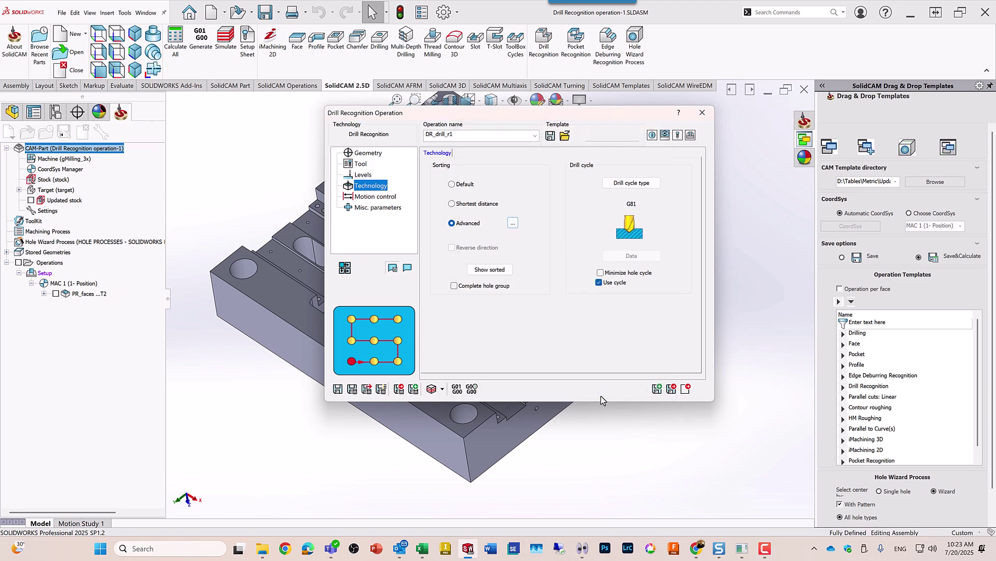
pyautogui.click(354, 390)
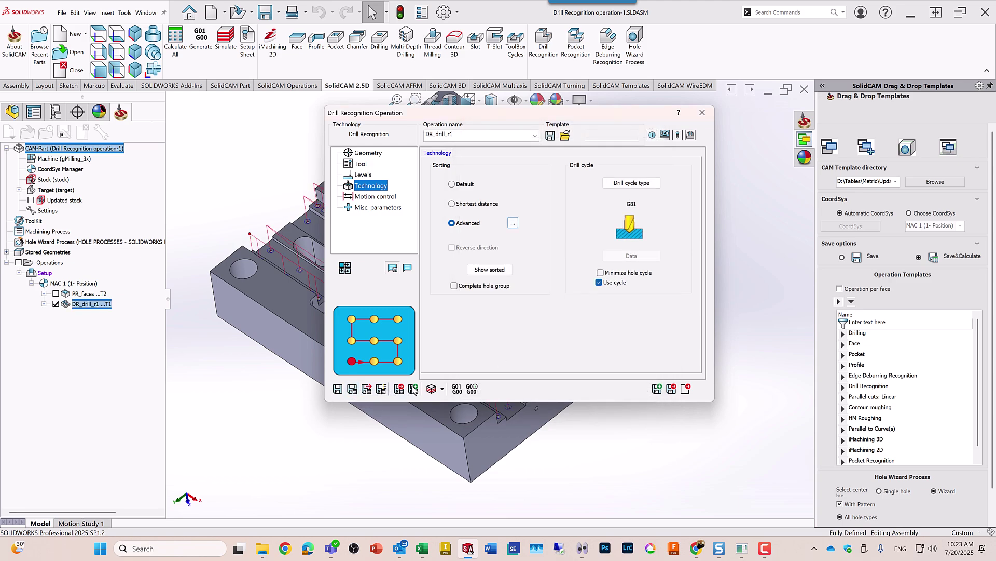
# Start simulating the spot drilling operation and single-step the tool down to its position above the first hole.
pyautogui.click(432, 389)
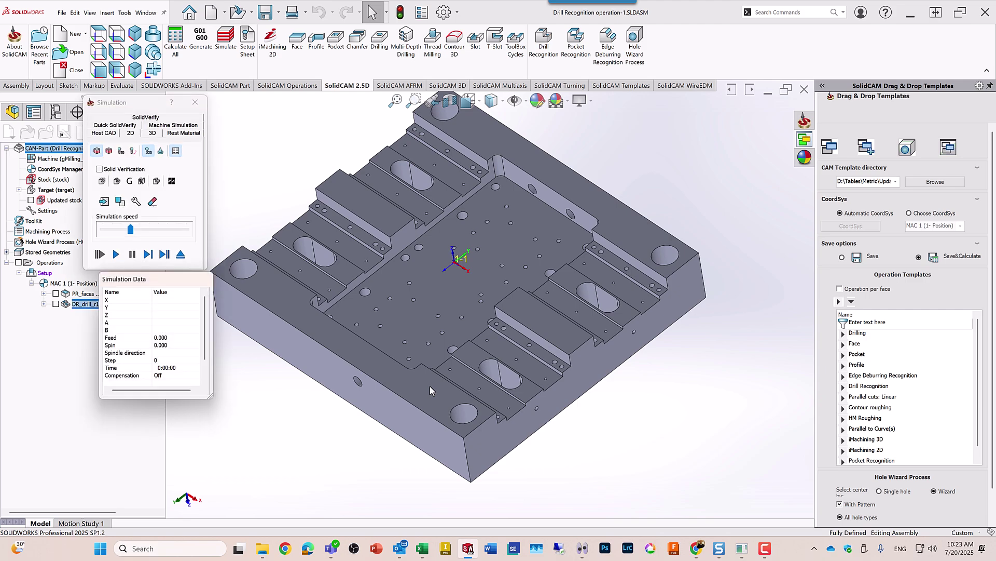
pyautogui.click(149, 254)
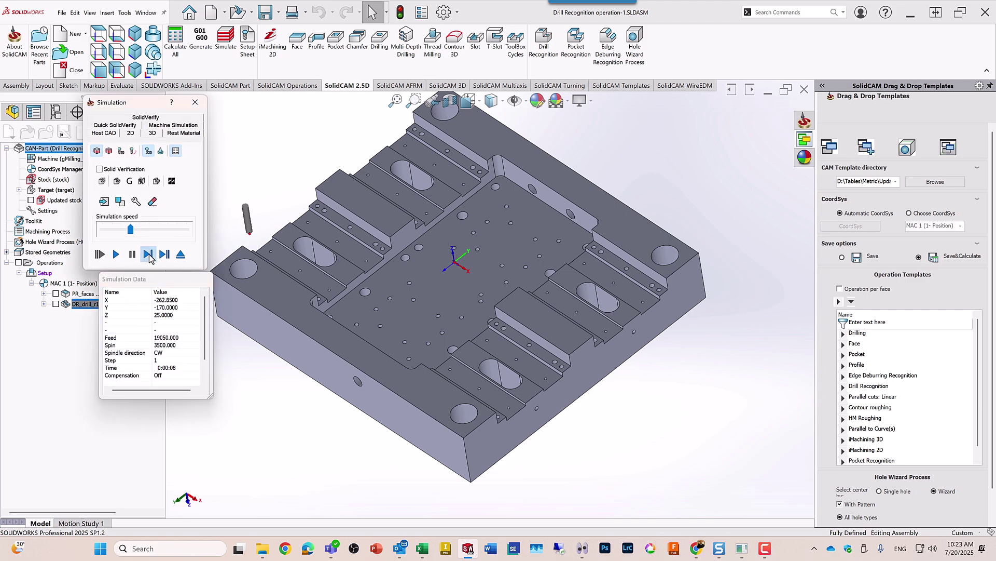
pyautogui.click(149, 255)
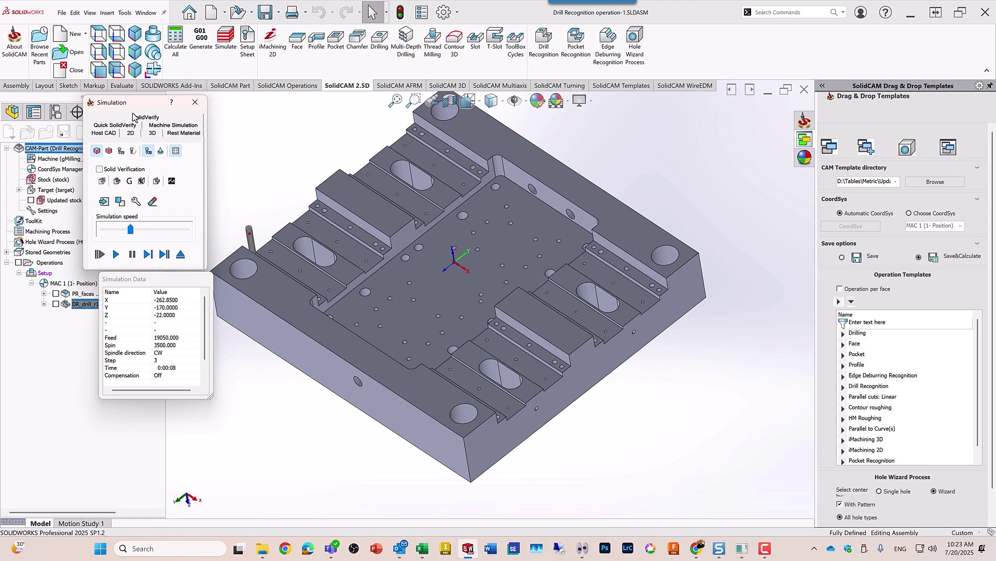
# Show the part from the CAM Right (YZ) side with hidden edges in wireframe around the spot drill.
pyautogui.click(99, 53)
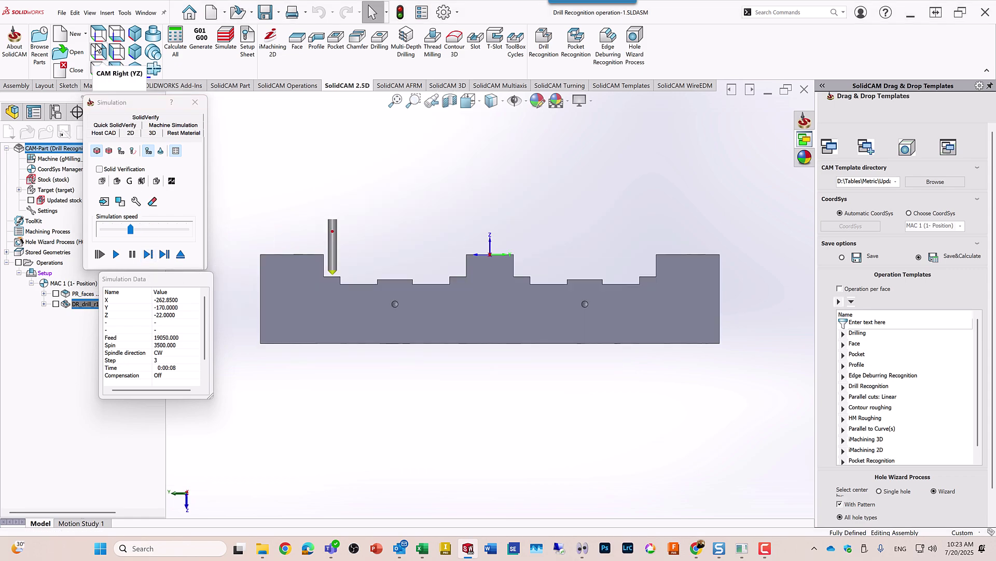
pyautogui.scroll(-6, 301, 266)
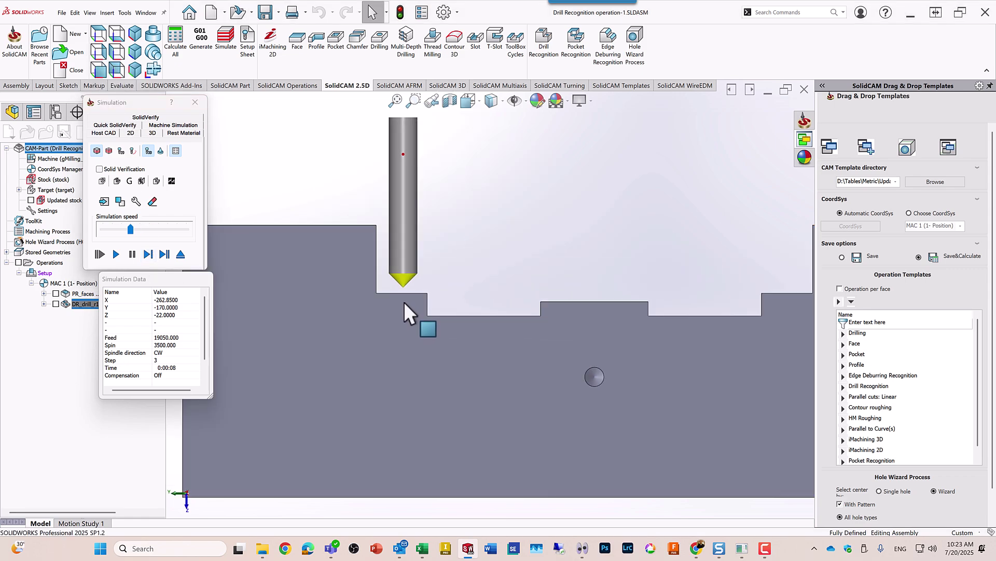
pyautogui.click(490, 101)
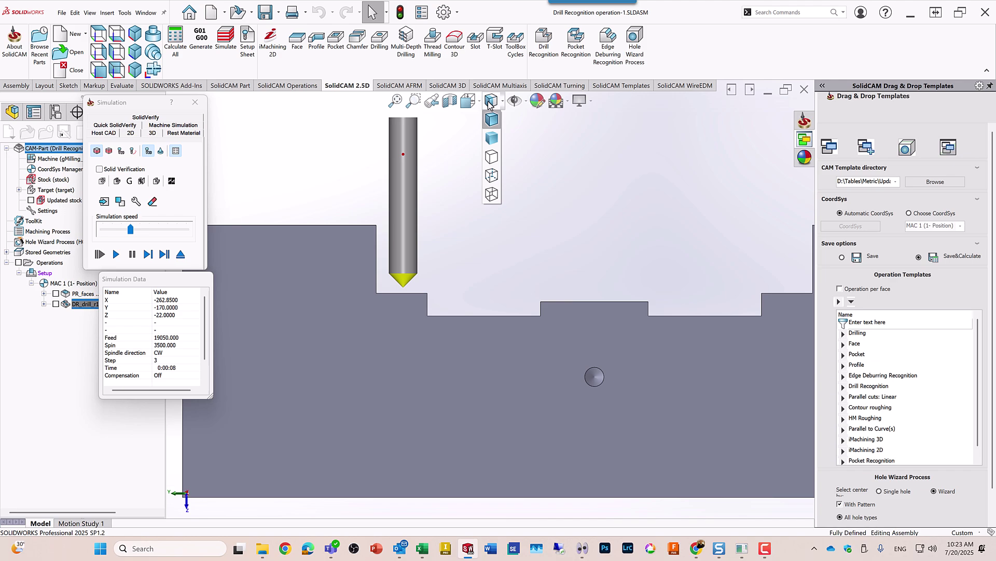
pyautogui.click(492, 196)
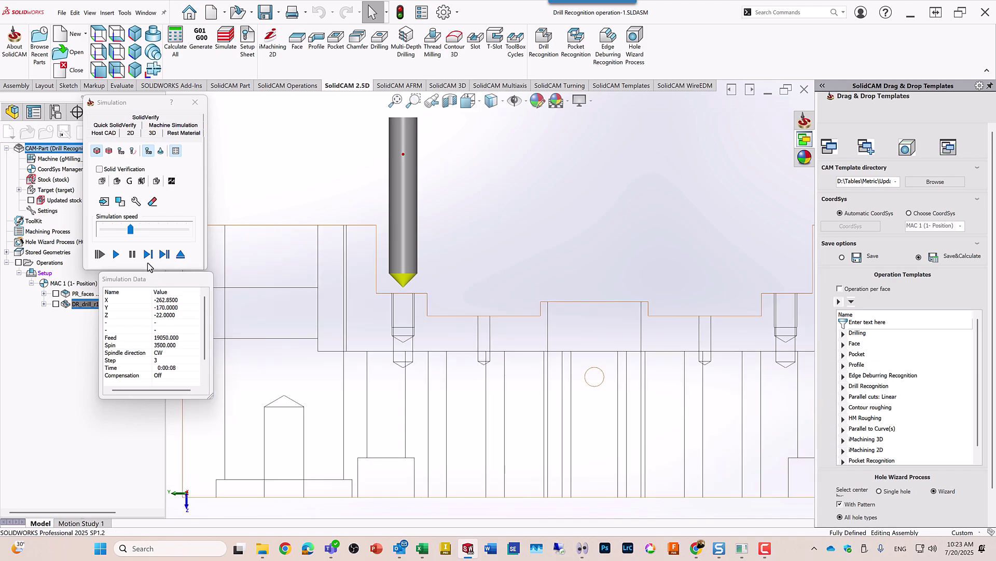
# Single-step the simulation through the first hole and on to the next, checking the spot drill's tip against the hole edge.
pyautogui.click(149, 255)
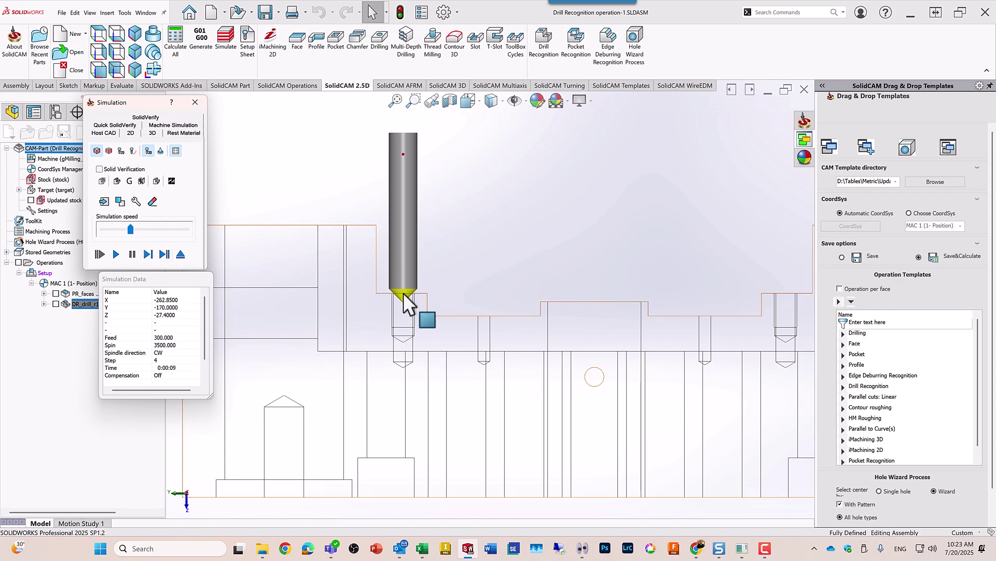
pyautogui.scroll(-5, 400, 312)
pyautogui.scroll(-1, 401, 313)
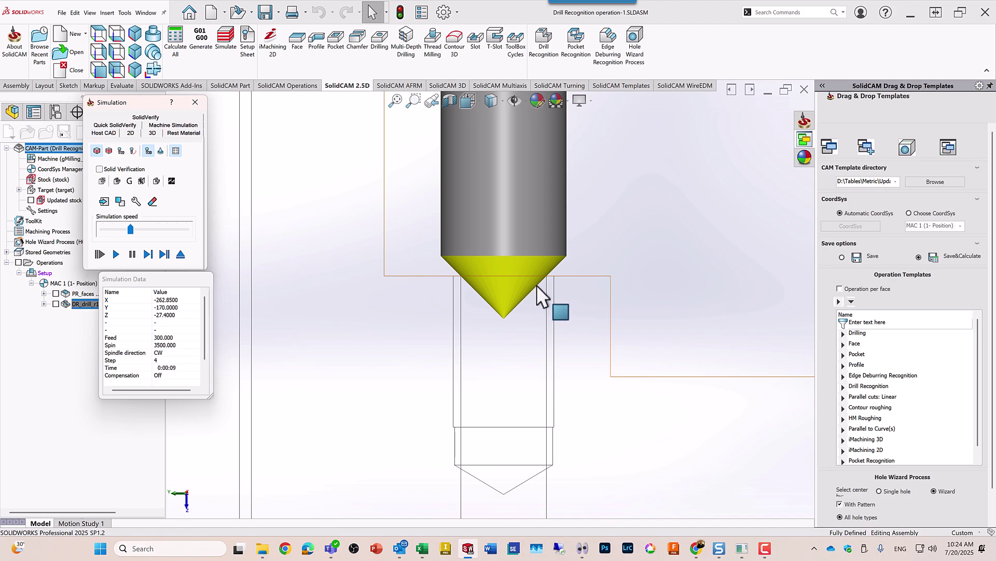
pyautogui.scroll(1, 501, 290)
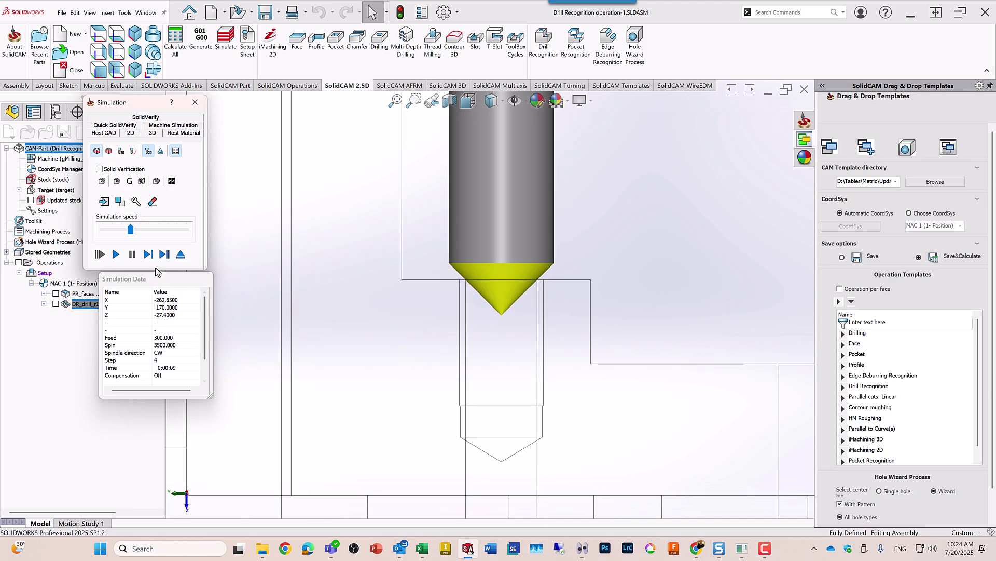
pyautogui.click(148, 254)
pyautogui.scroll(4, 586, 343)
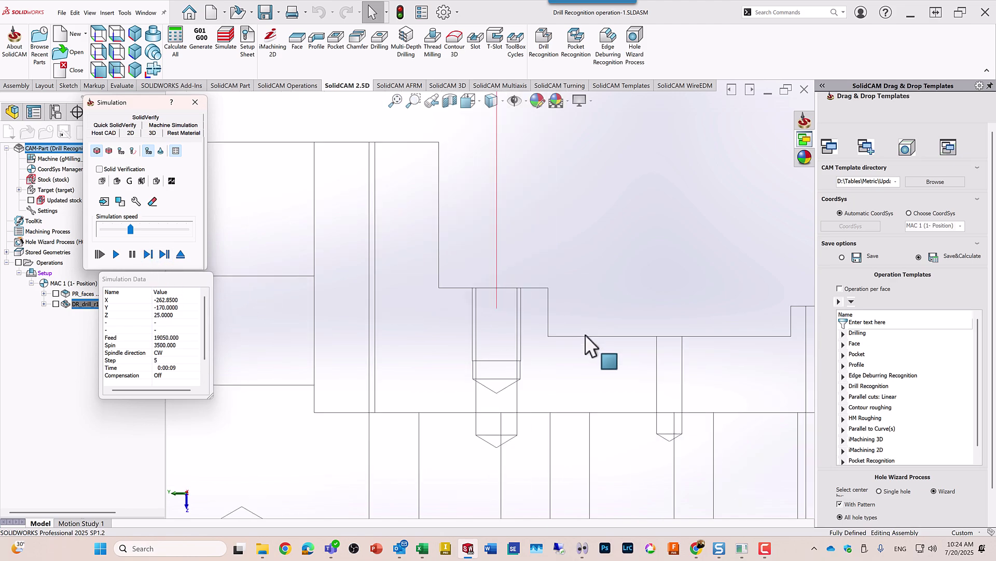
pyautogui.click(146, 258)
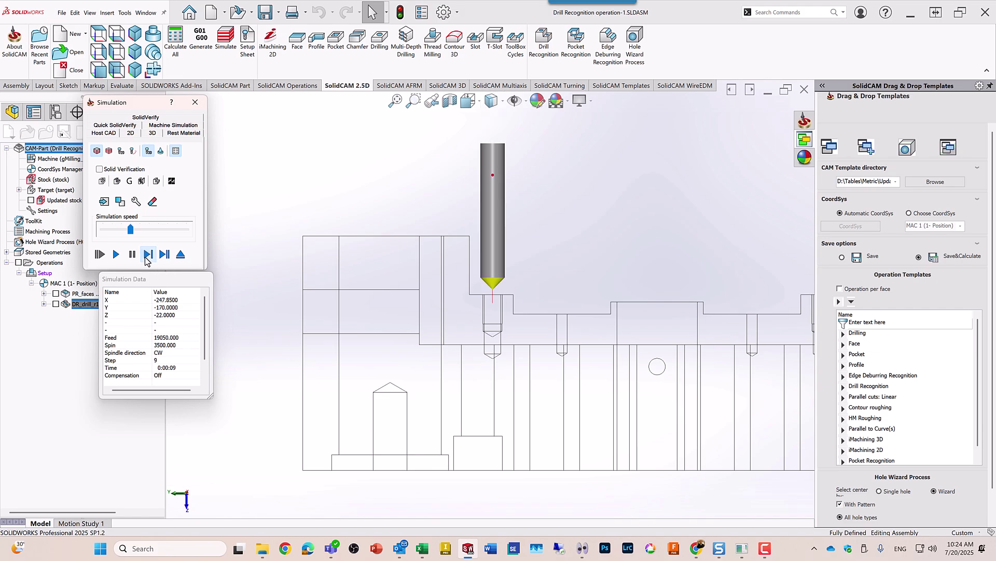
# Single-step the simulation through further holes, and return the wireframe part to the isometric view to change its display style.
pyautogui.click(146, 257)
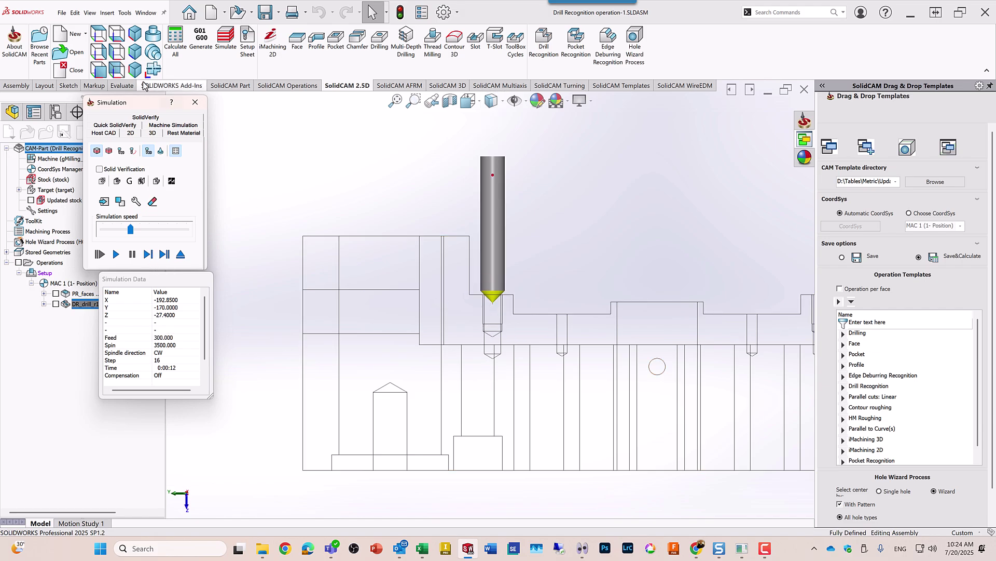
pyautogui.click(134, 39)
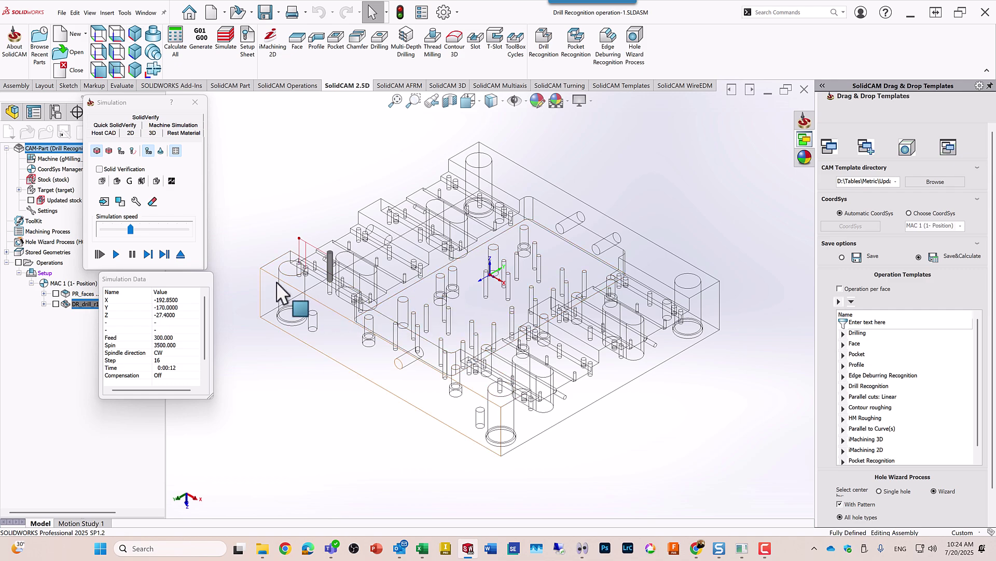
pyautogui.click(492, 100)
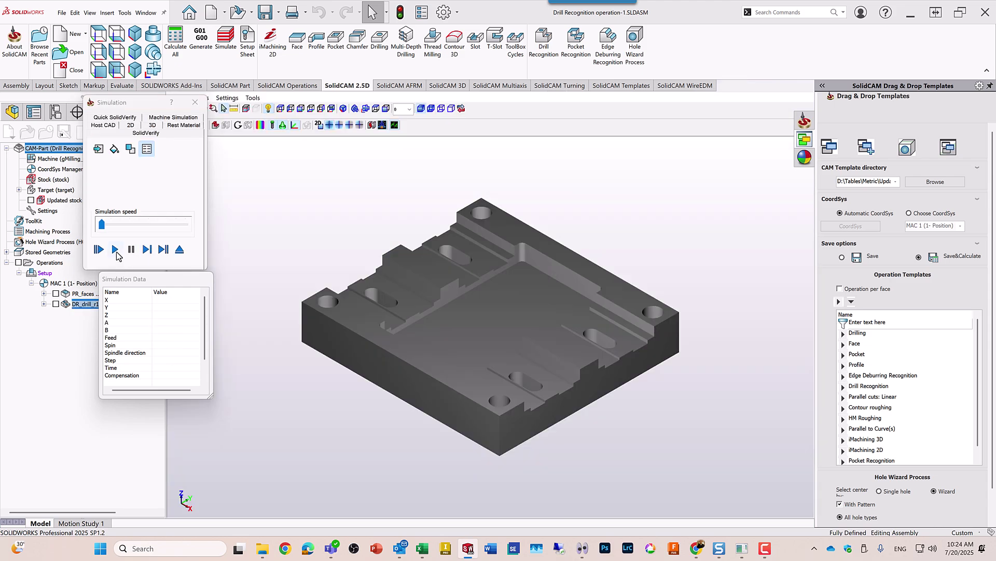
# Run the spot drilling operation in SolidVerify, checking the spotted holes up close, and raise the simulation speed to maximum to finish the run.
pyautogui.click(115, 250)
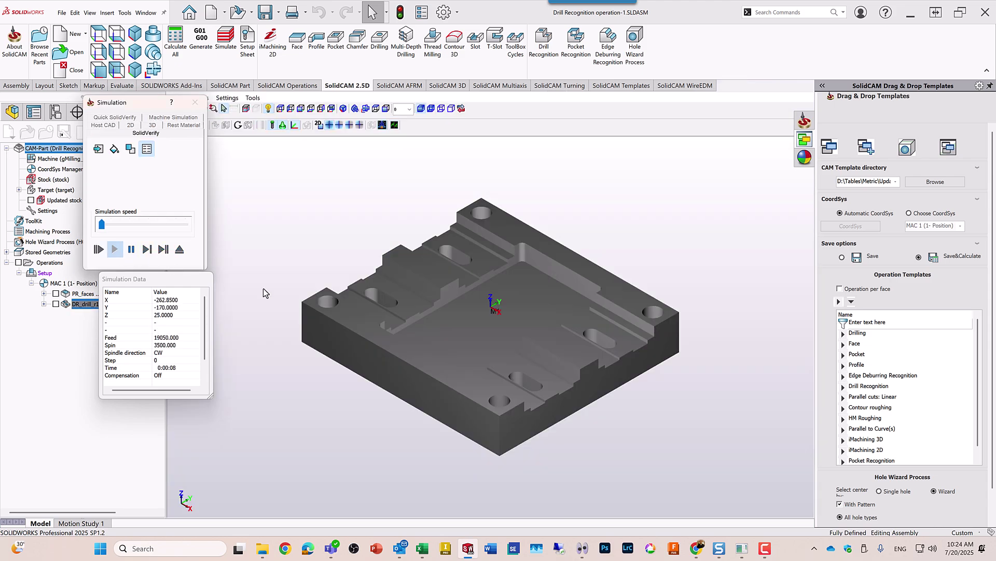
pyautogui.scroll(-3, 357, 316)
pyautogui.moveTo(357, 314); pyautogui.dragTo(345, 322, button='middle')
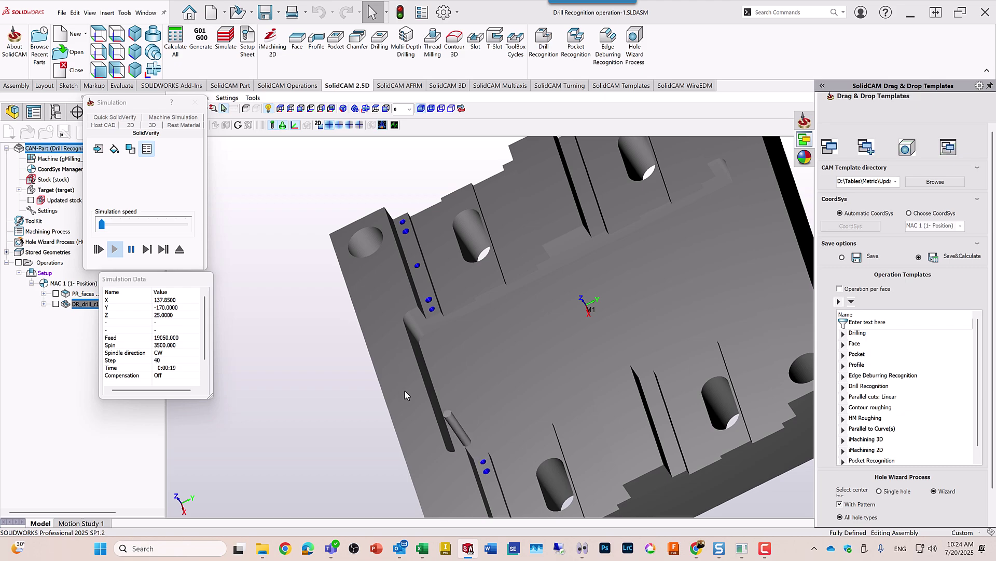
pyautogui.scroll(-3, 442, 303)
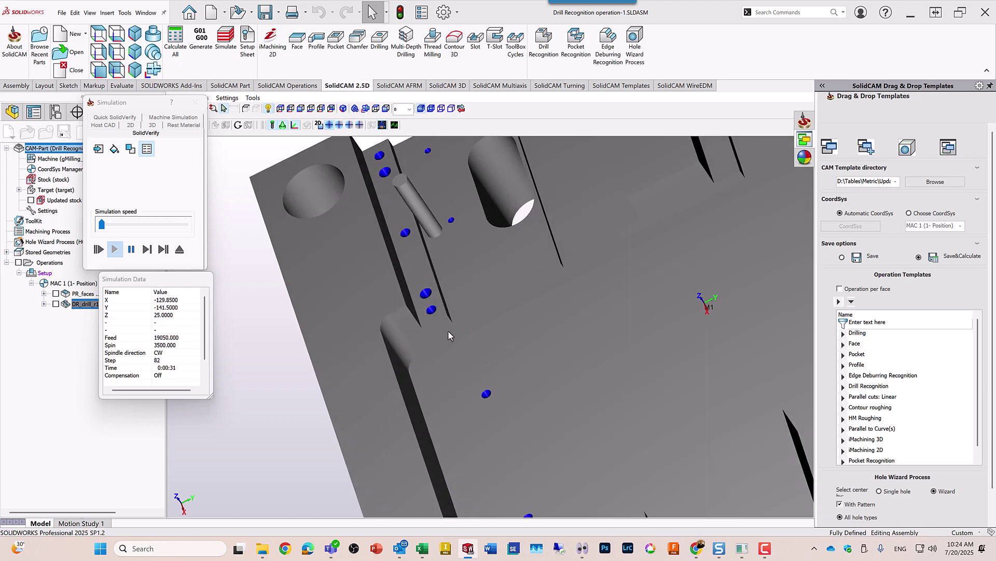
pyautogui.scroll(2, 448, 330)
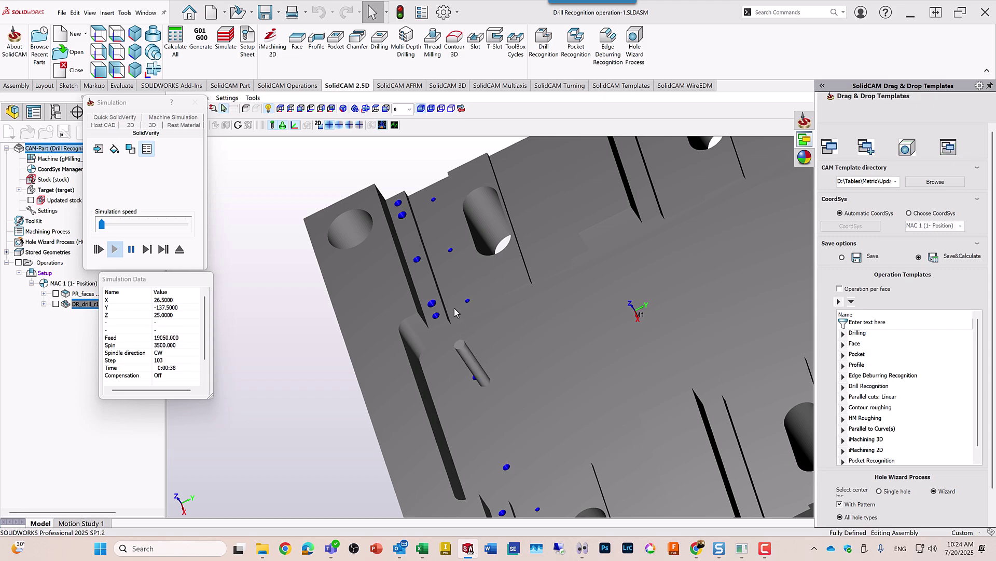
pyautogui.moveTo(526, 368); pyautogui.dragTo(516, 411, button='middle')
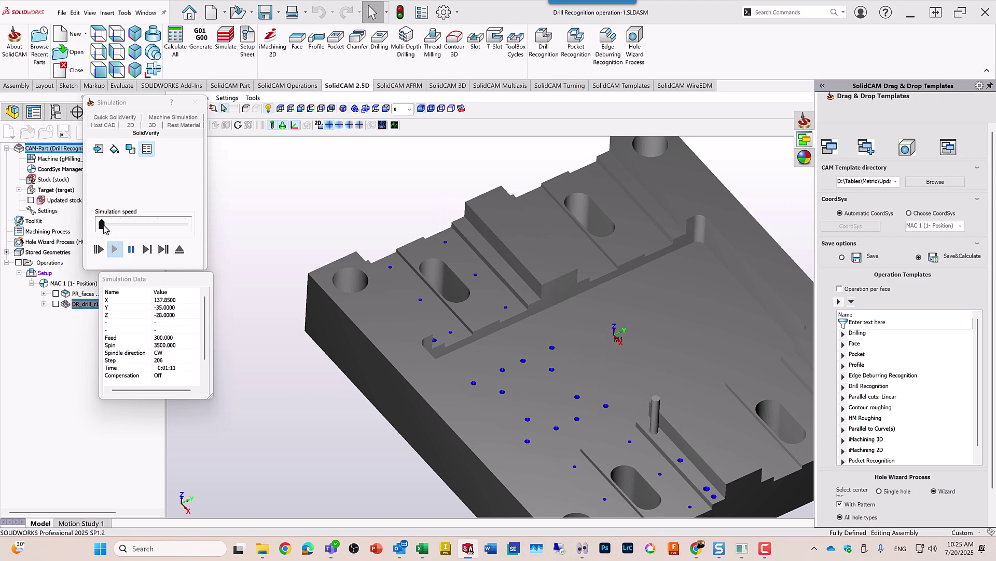
pyautogui.moveTo(101, 224); pyautogui.dragTo(224, 231)
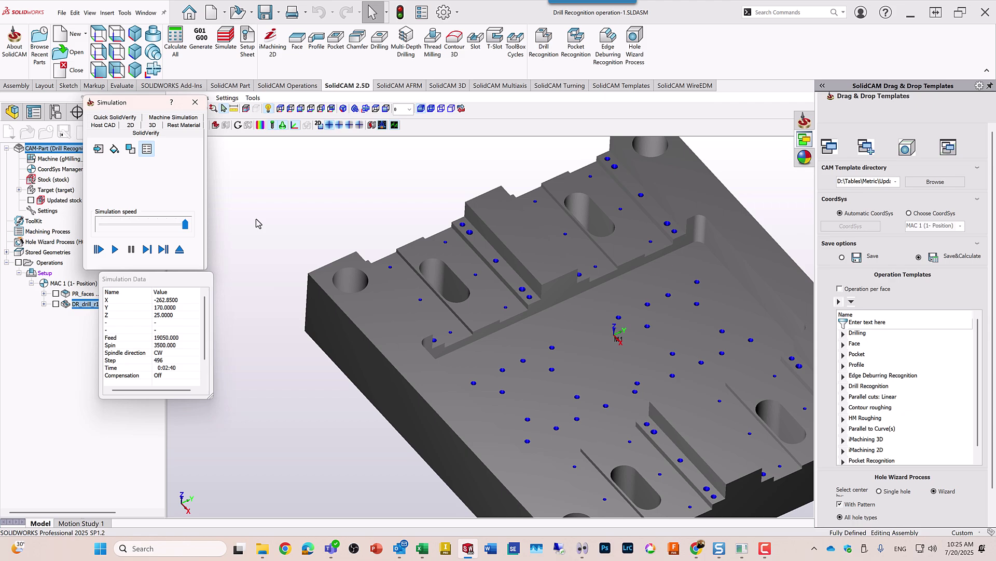